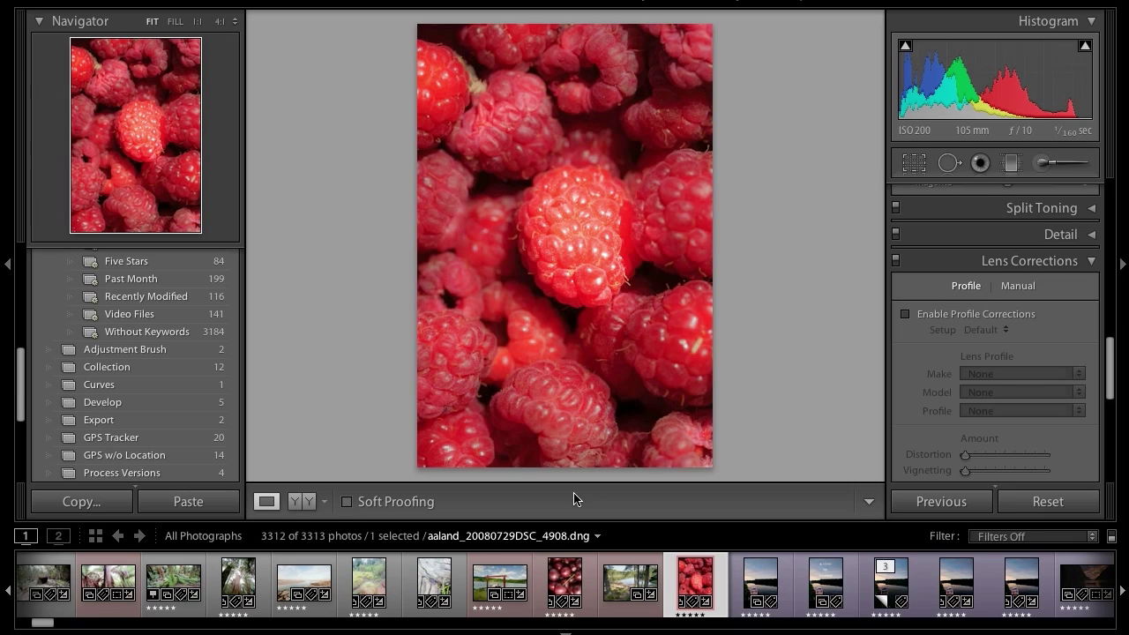
Turn on soft proofing for the raspberry photo and view the proof matte color choices without changing Paper White.
key("s")
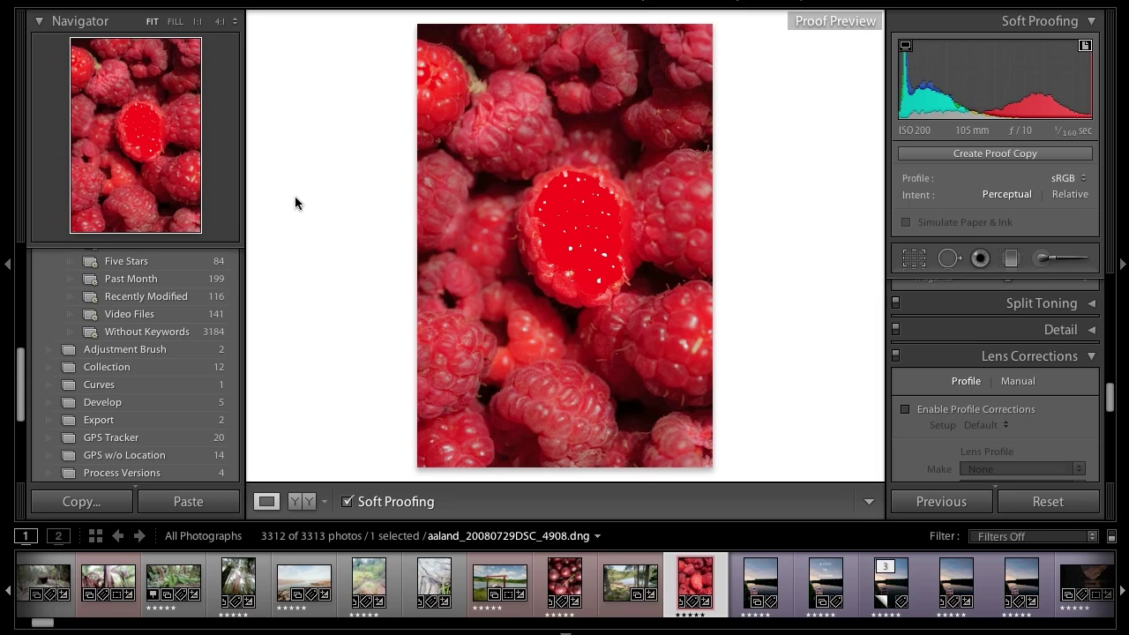
right_click(802, 167)
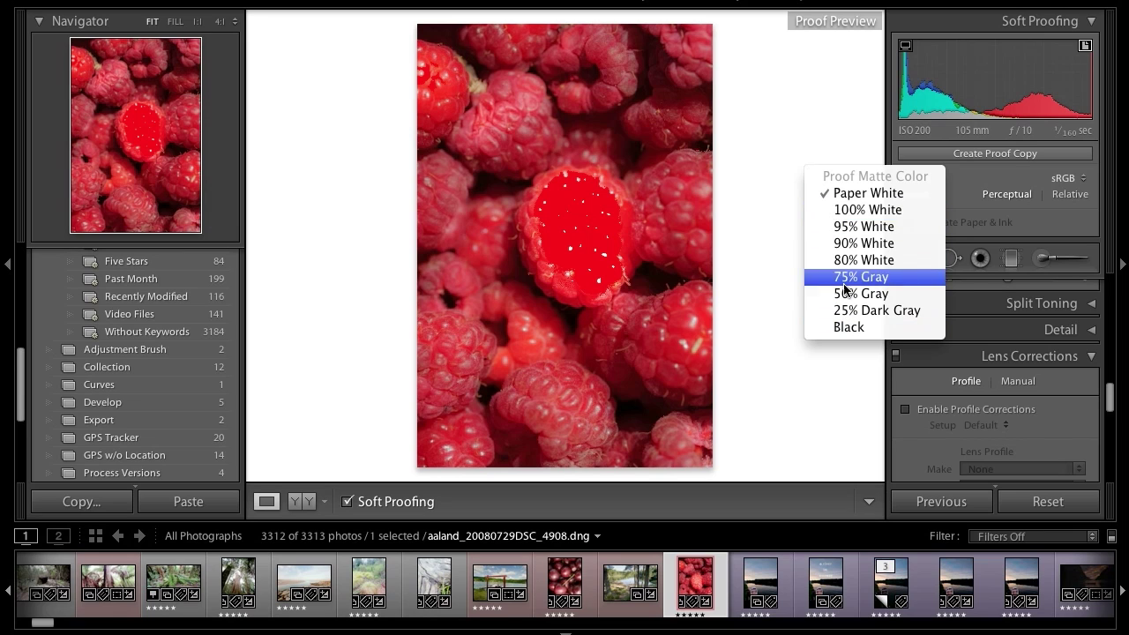
left_click(790, 145)
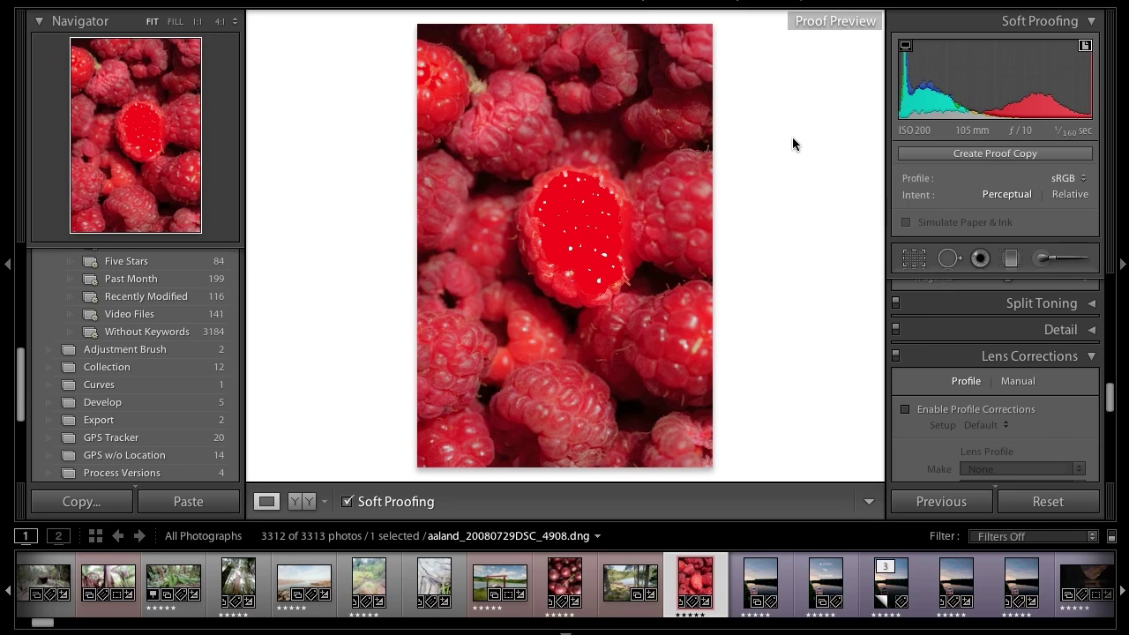
right_click(796, 188)
left_click(765, 162)
Create a proof copy of the raspberry photo and set its proof profile to AdobeRGB (1998).
left_click(1023, 154)
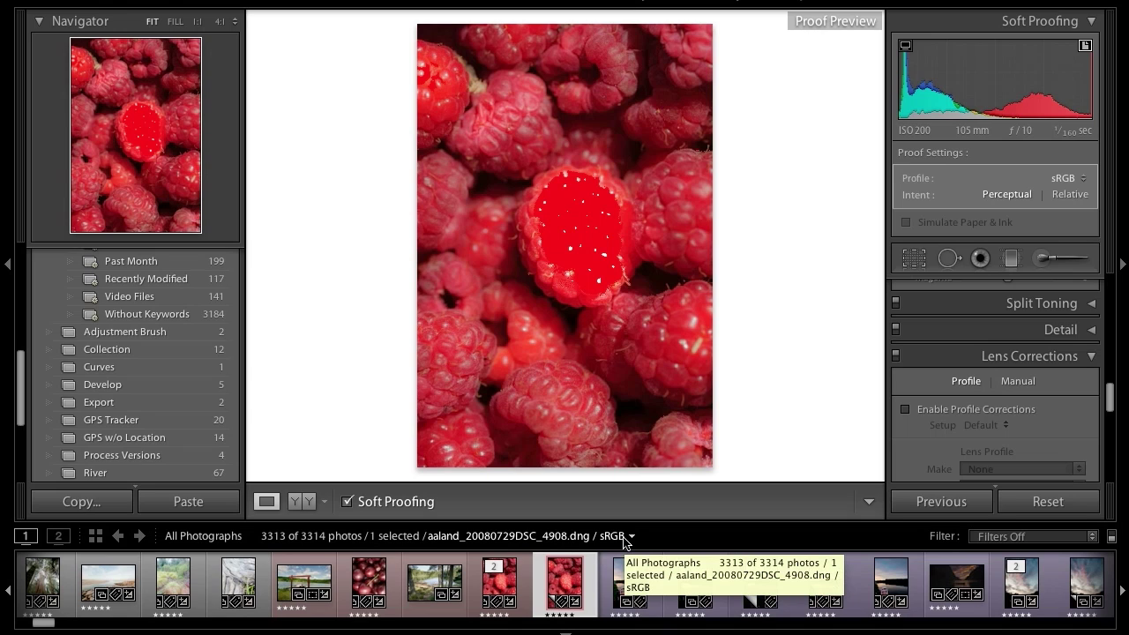
left_click(1072, 180)
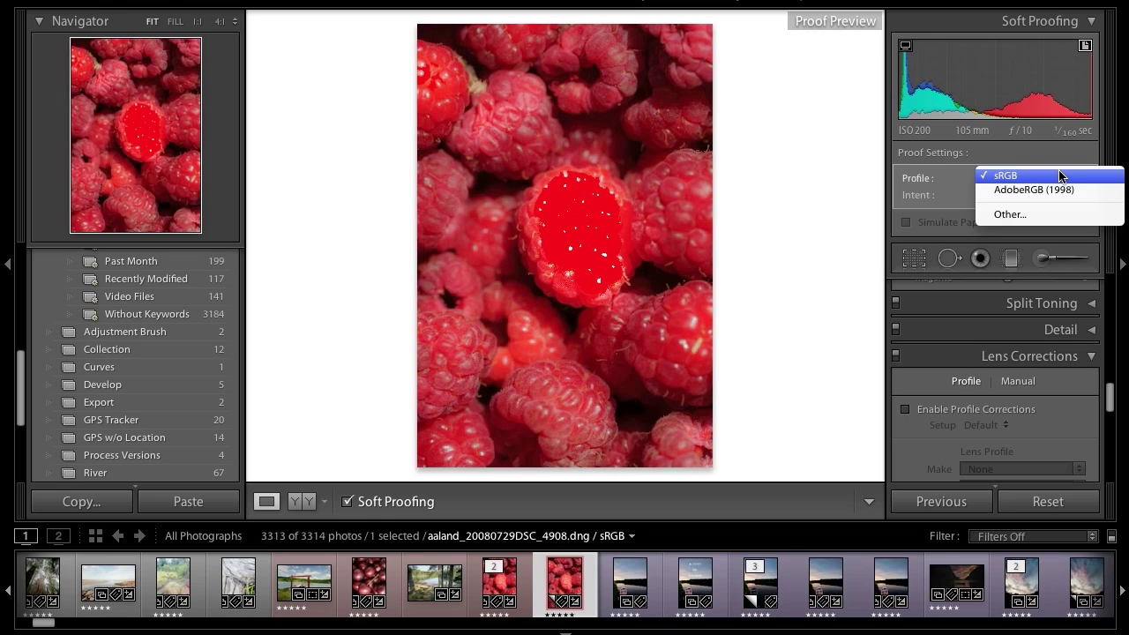
left_click(1059, 175)
left_click(1065, 180)
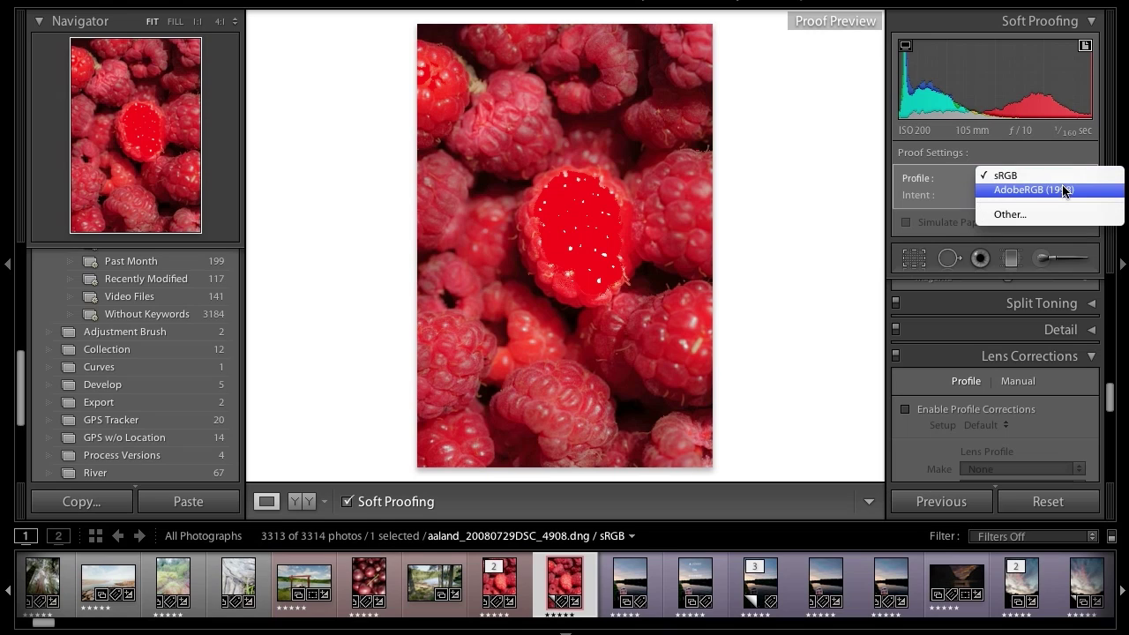
left_click(1064, 191)
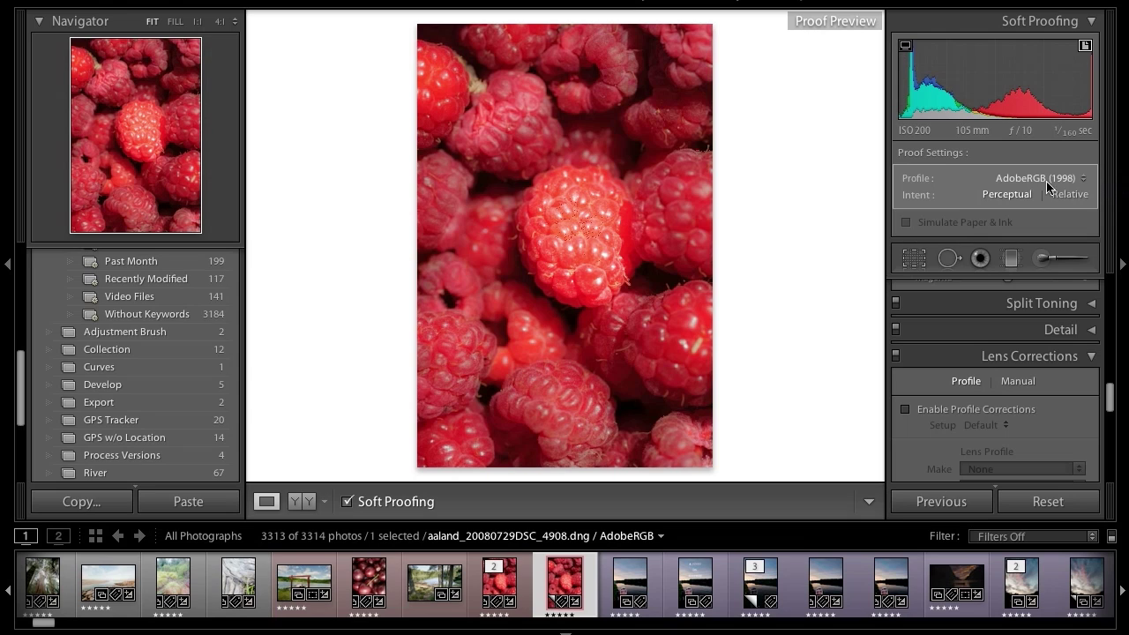
Compare the proof copy in sRGB and AdobeRGB (1998), ending on the AdobeRGB (1998) profile.
left_click(1040, 172)
left_click(1039, 160)
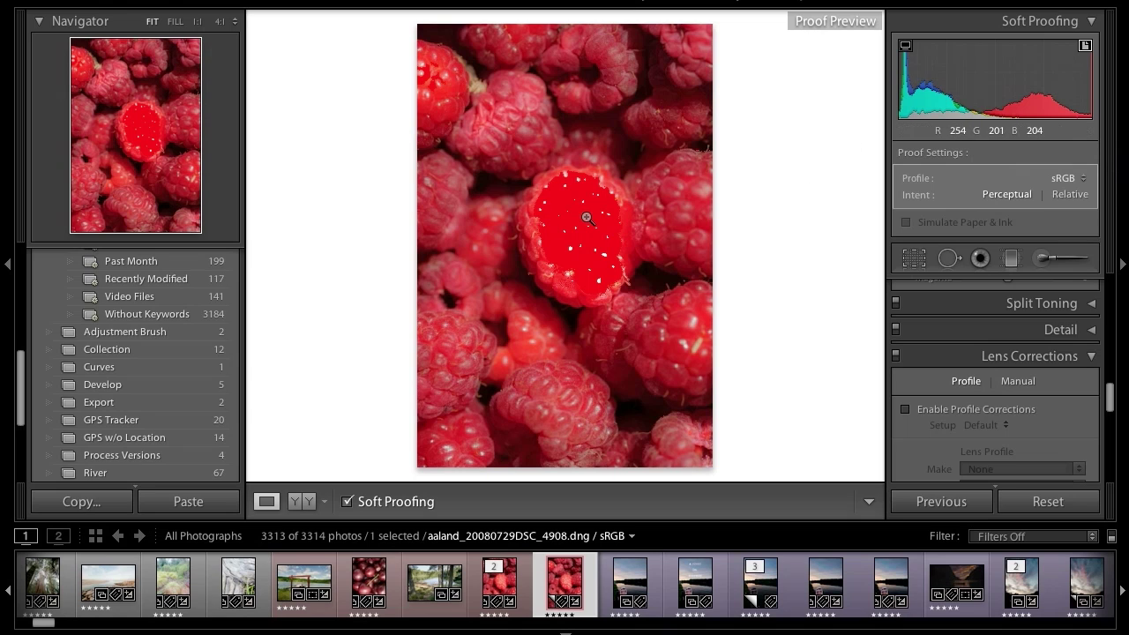
left_click(1070, 178)
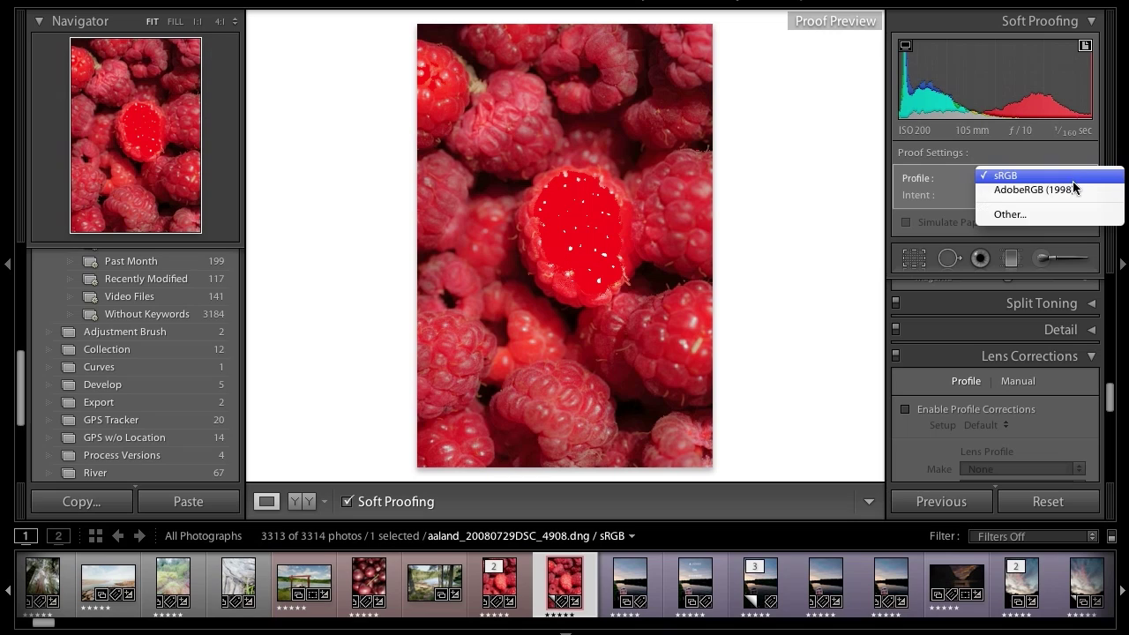
left_click(1073, 189)
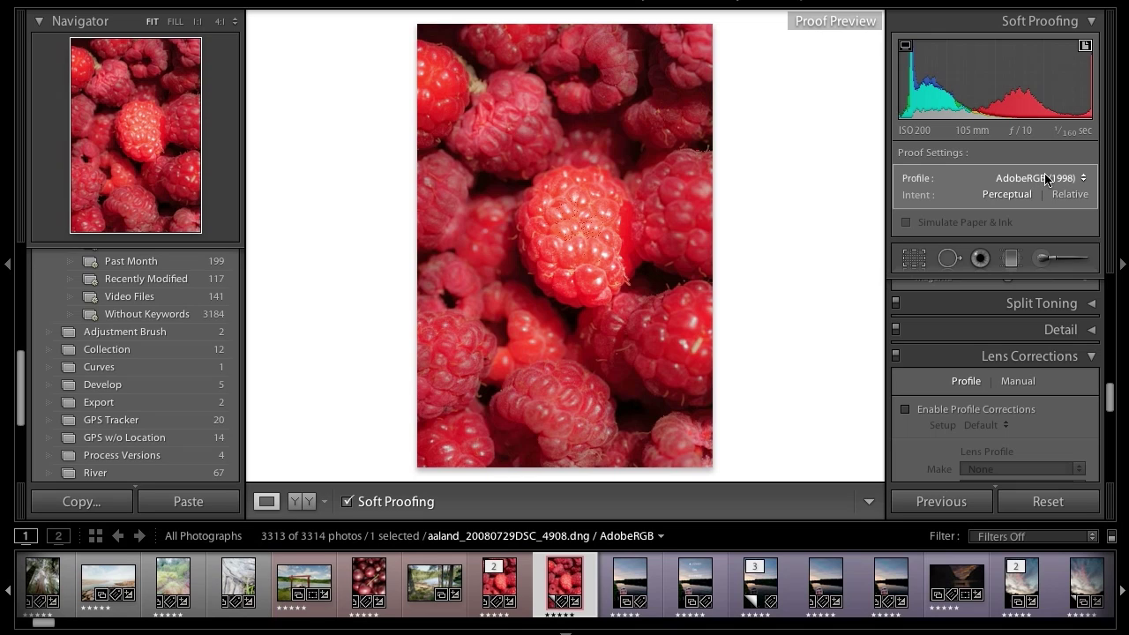
Add all seven SPPXTX 800 700 printer profiles, from Epson Glossy to Standard, to the available proof profiles.
left_click(1047, 180)
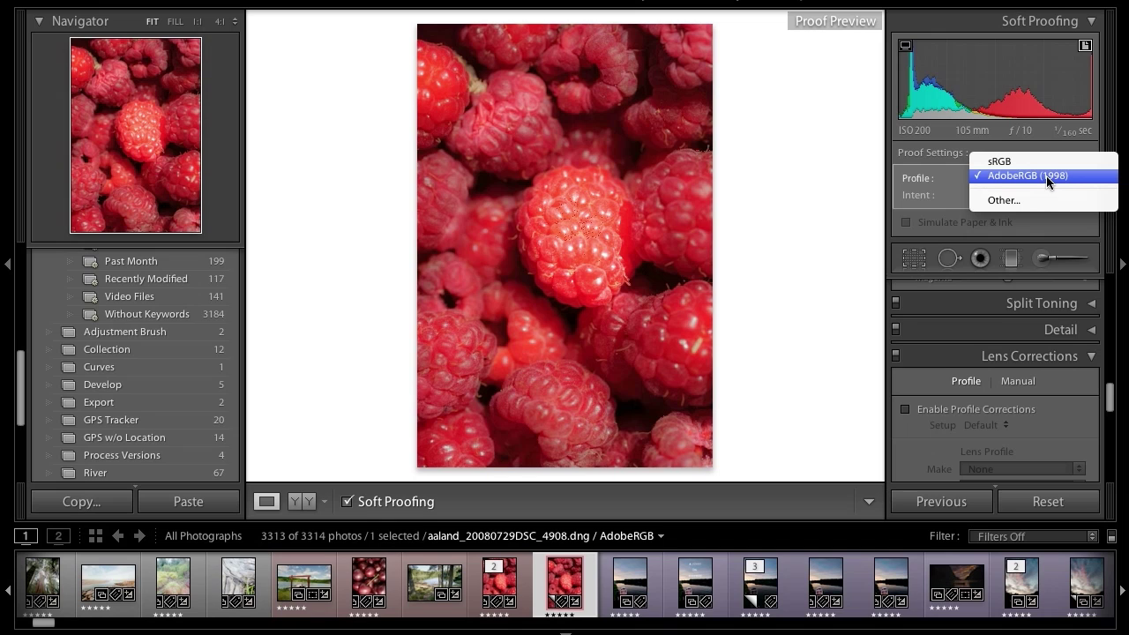
left_click(1039, 201)
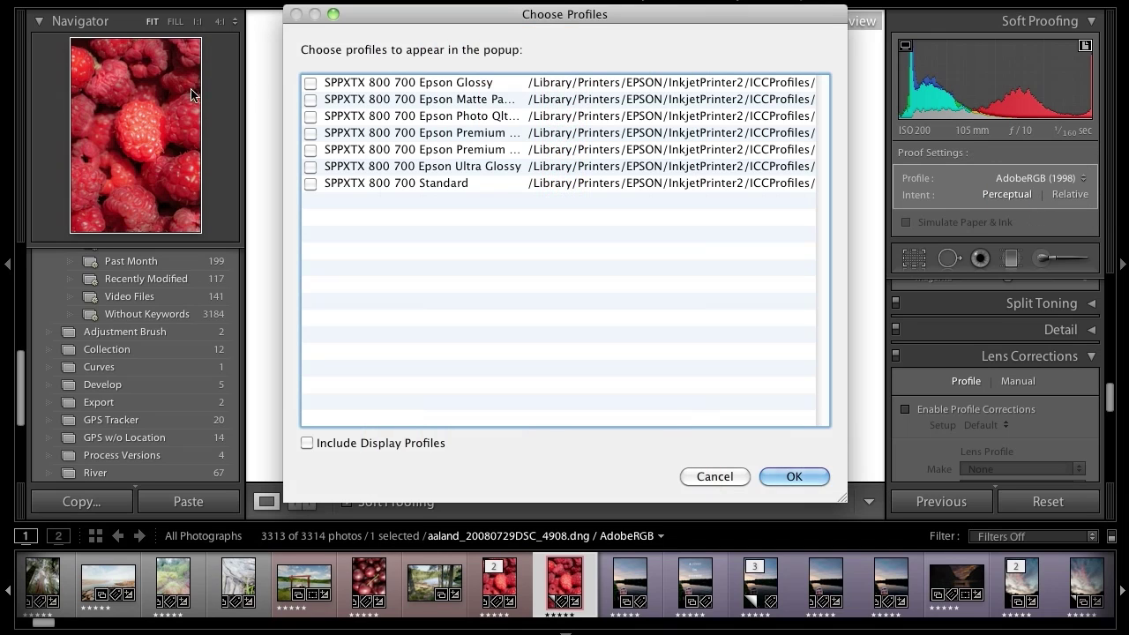
left_click(310, 83)
left_click(310, 100)
left_click(309, 117)
left_click(310, 133)
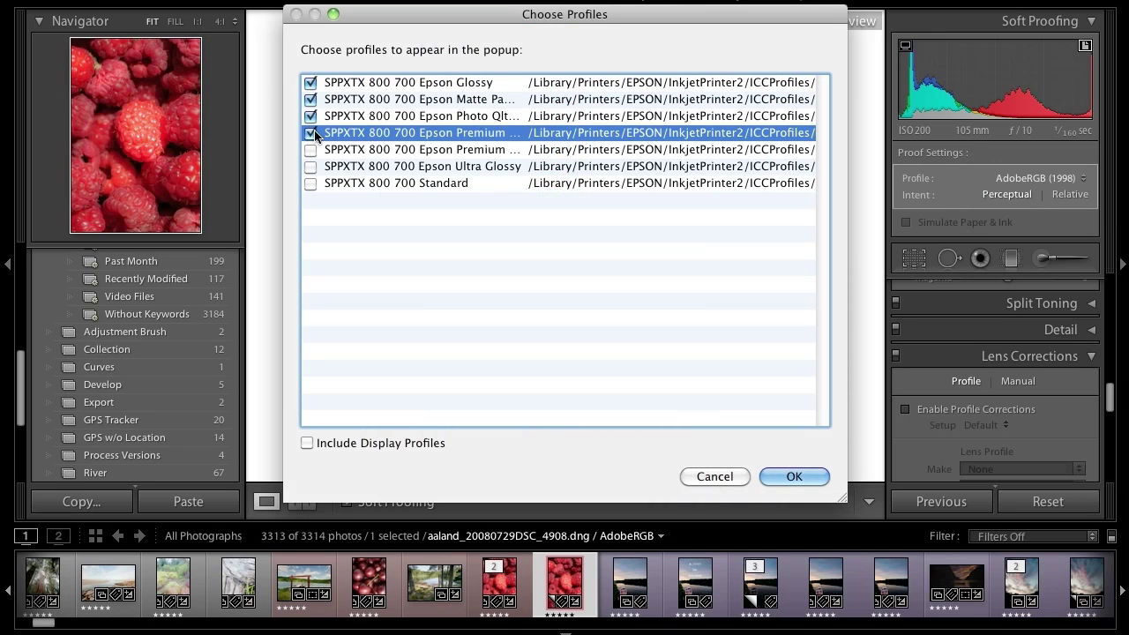
left_click(310, 150)
left_click(310, 167)
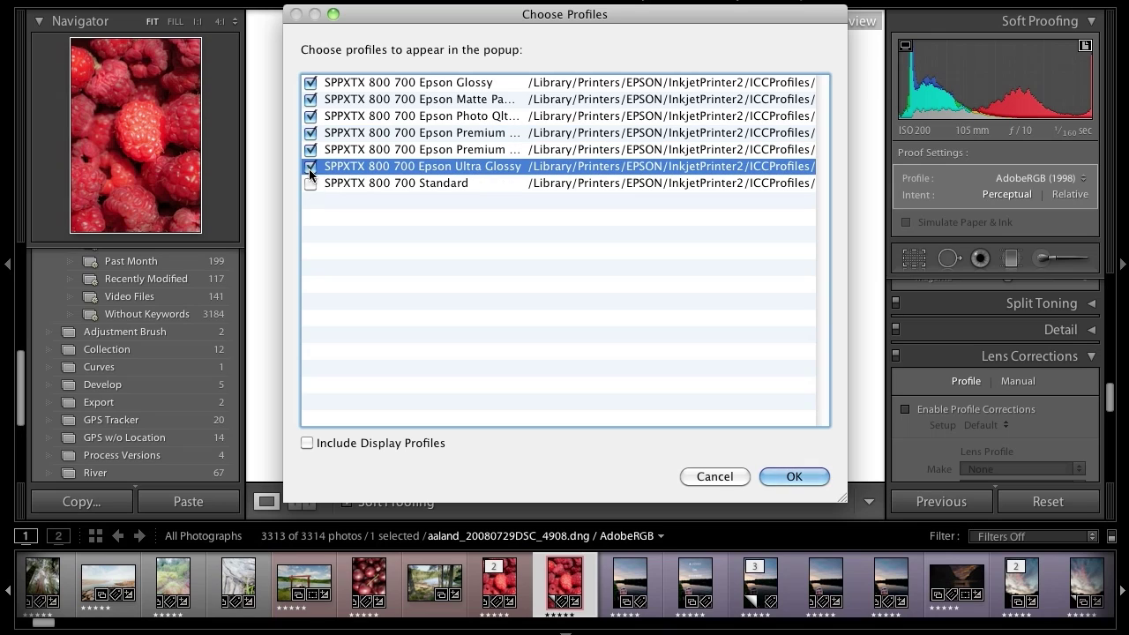
left_click(309, 183)
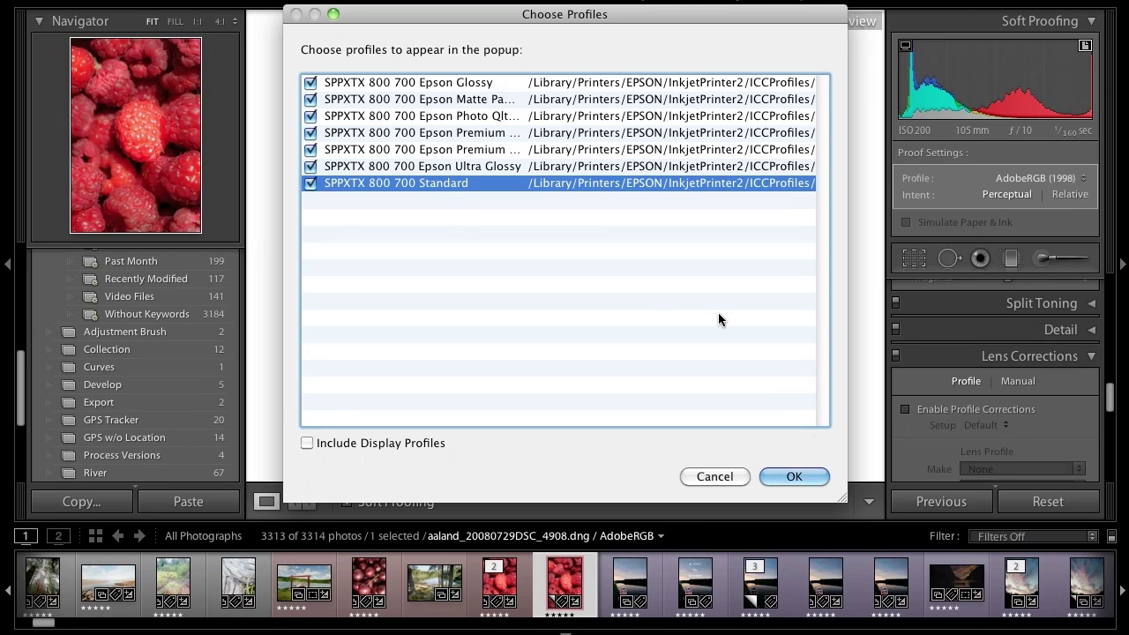
left_click(788, 473)
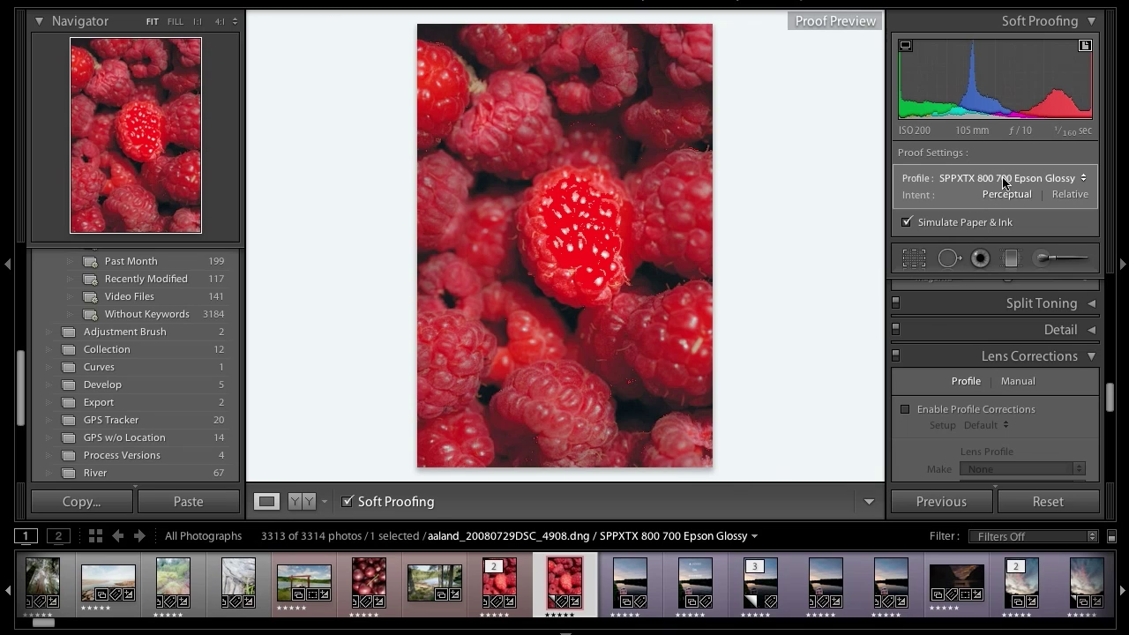
Preview the proof with the SPPXTX 800 700 Epson Matte Paper-HW profile and return to Epson Glossy.
left_click(1035, 179)
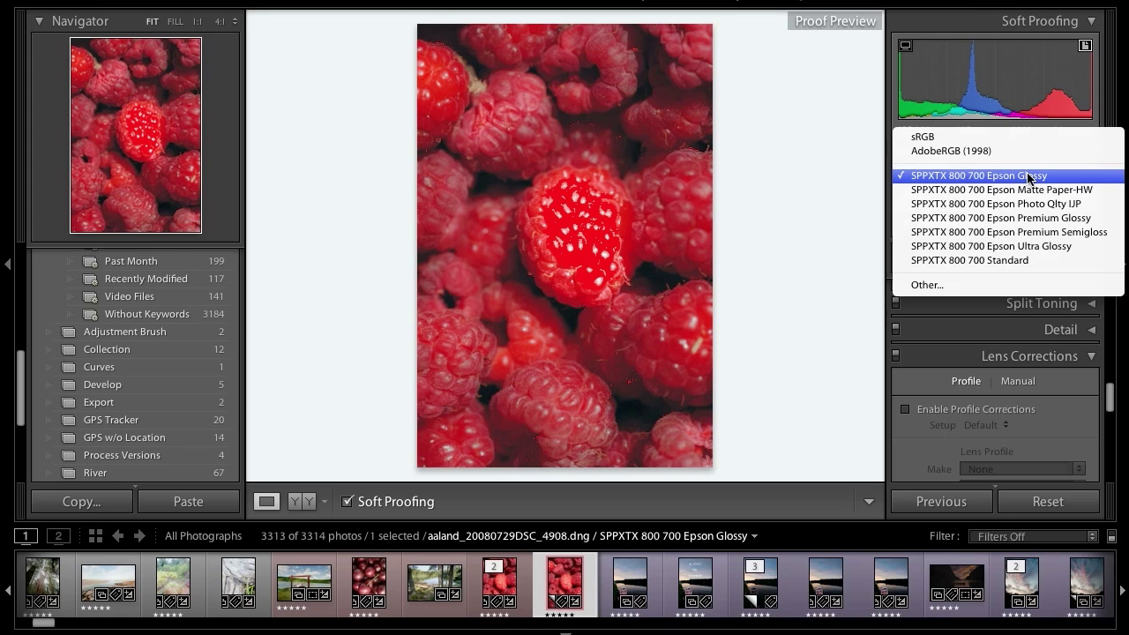
left_click(1027, 189)
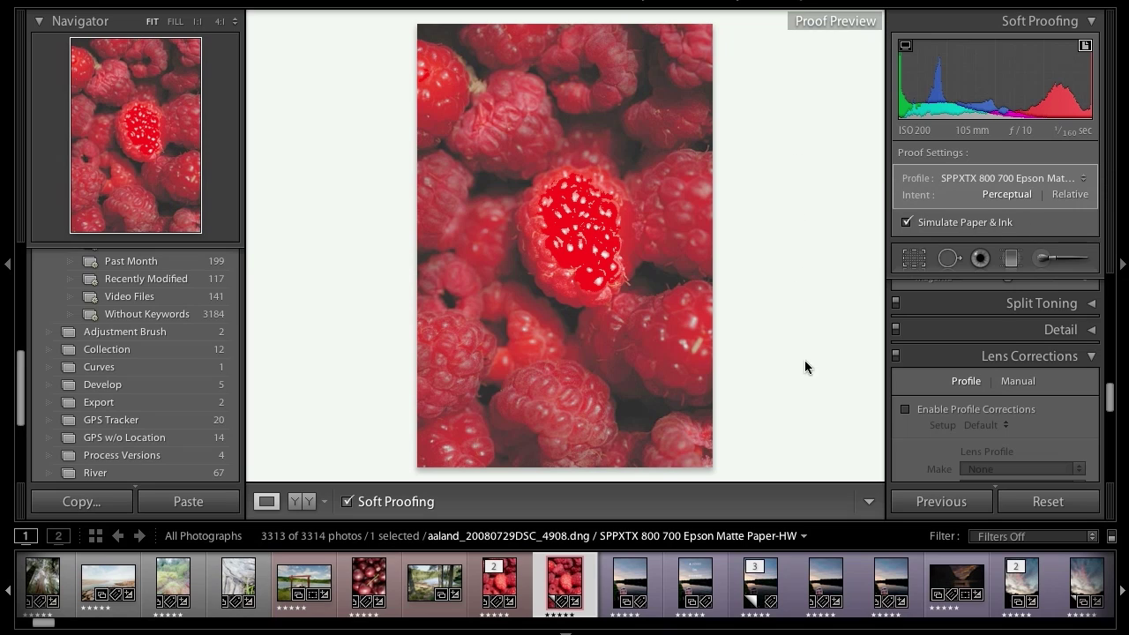
left_click(1028, 179)
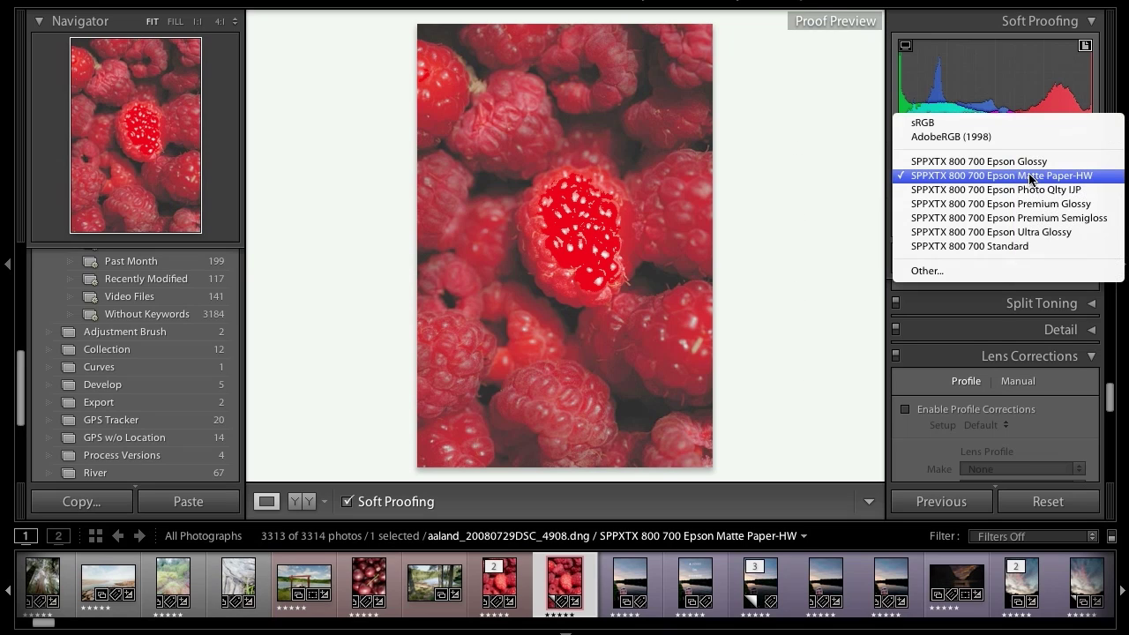
left_click(1029, 161)
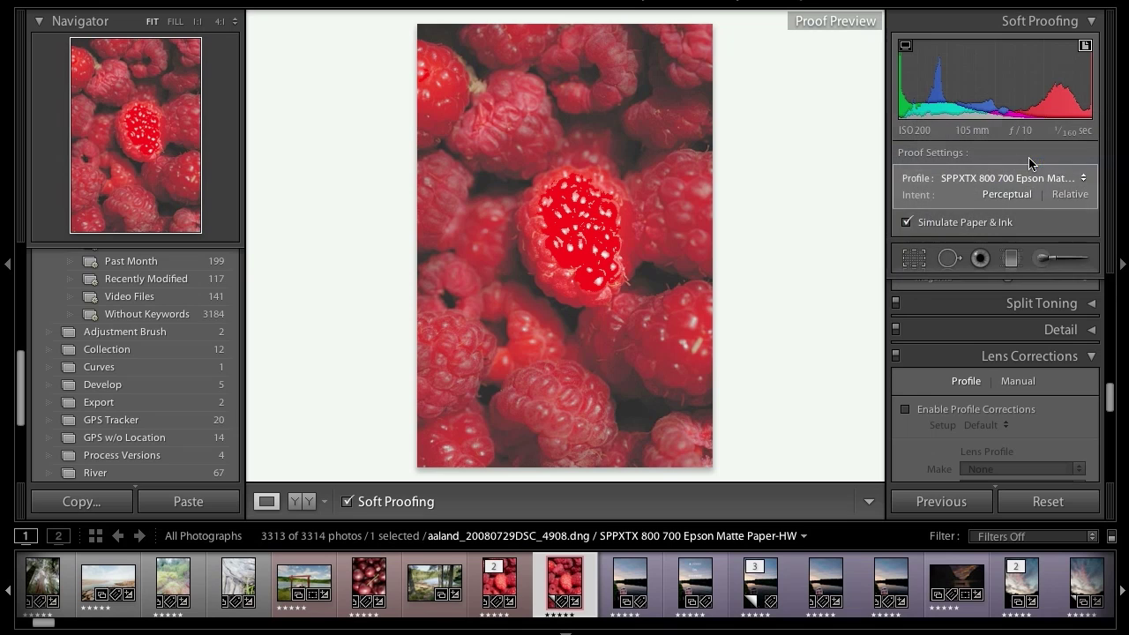
Preview the proof with the Epson Photo Qlty IJP profile, followed by the Epson Premium Glossy profile.
left_click(1028, 178)
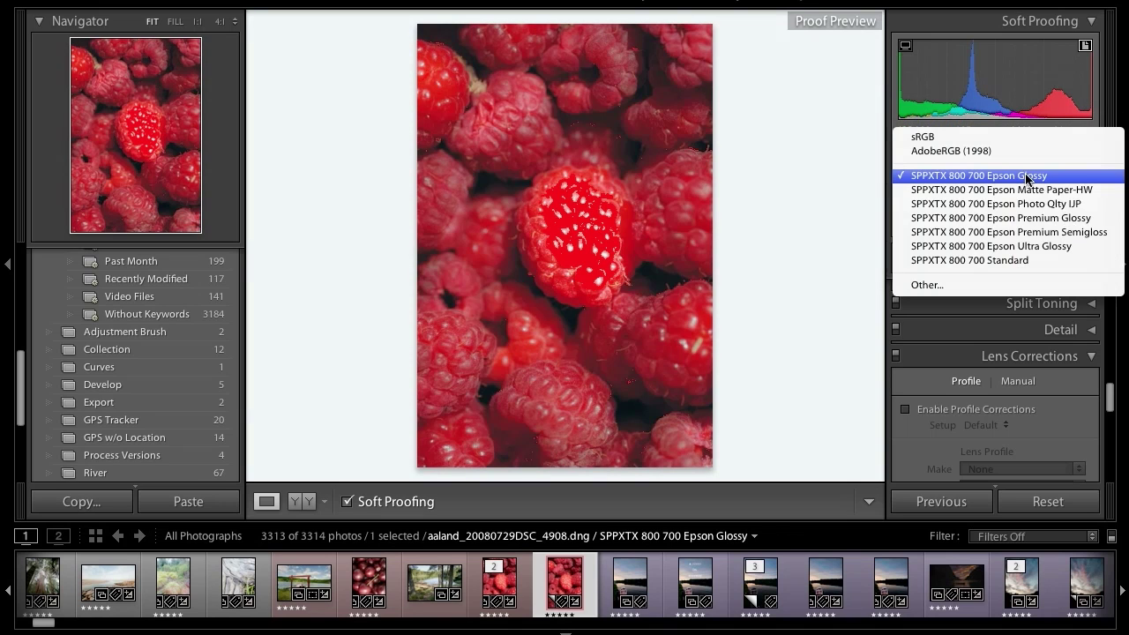
left_click(1028, 203)
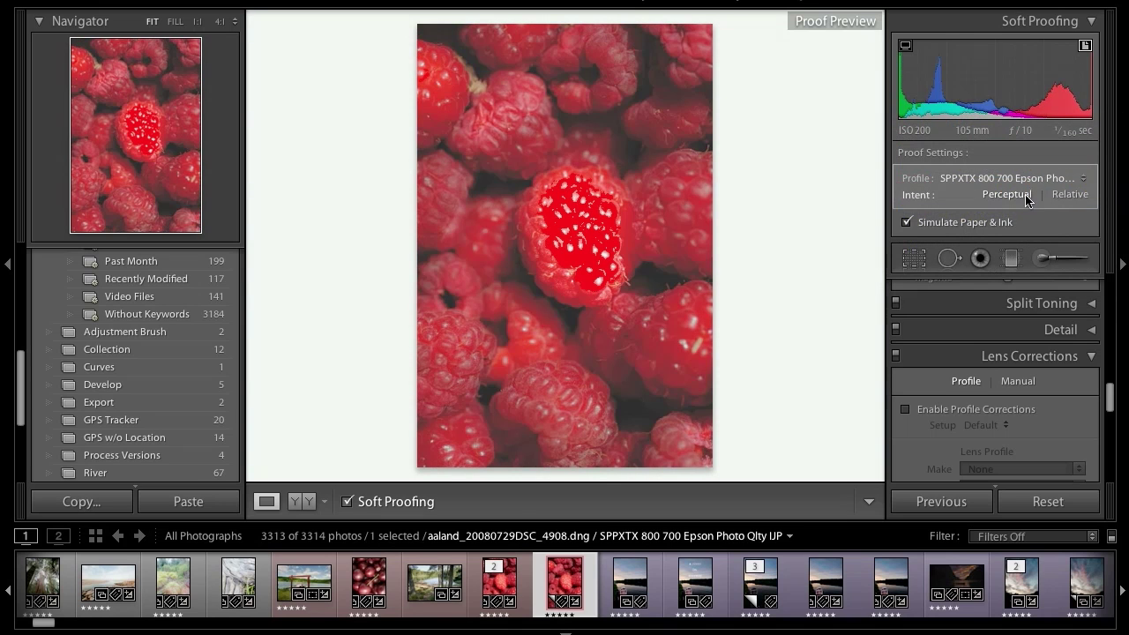
left_click(1021, 177)
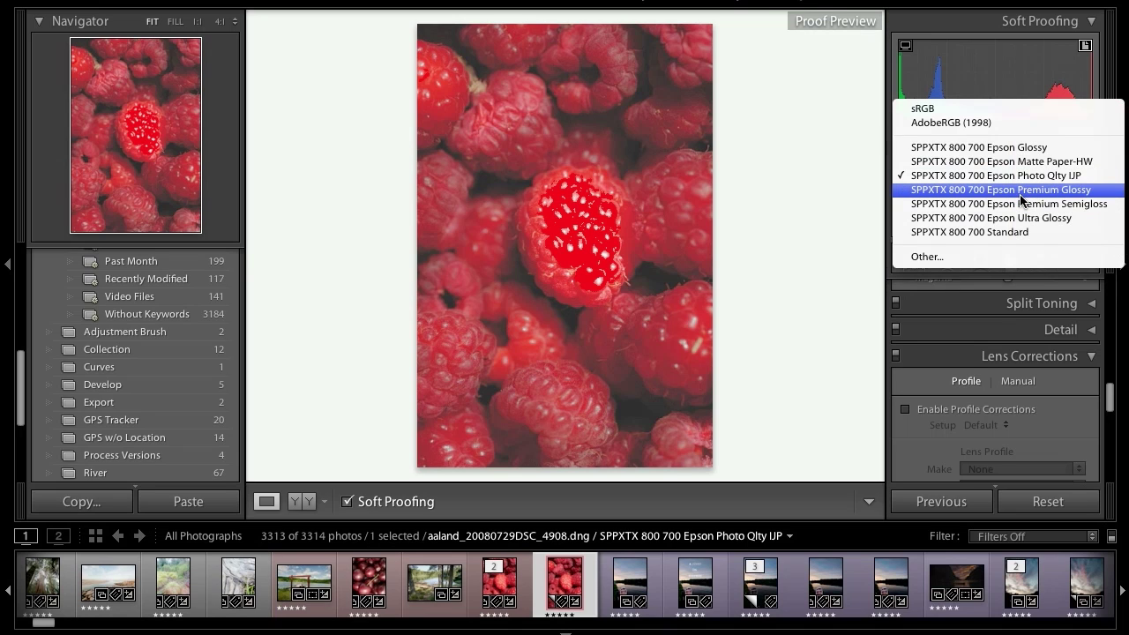
left_click(1022, 191)
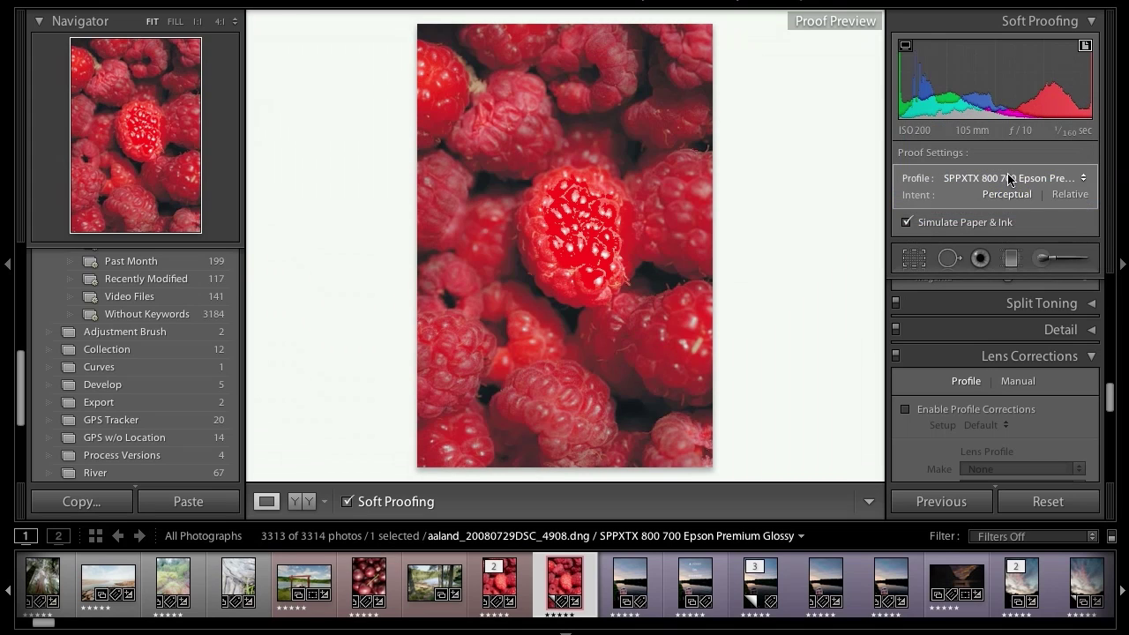
Preview the proof with the Epson Premium Semigloss profile, followed by Epson Matte Paper-HW.
left_click(1008, 181)
left_click(1008, 187)
left_click(1011, 183)
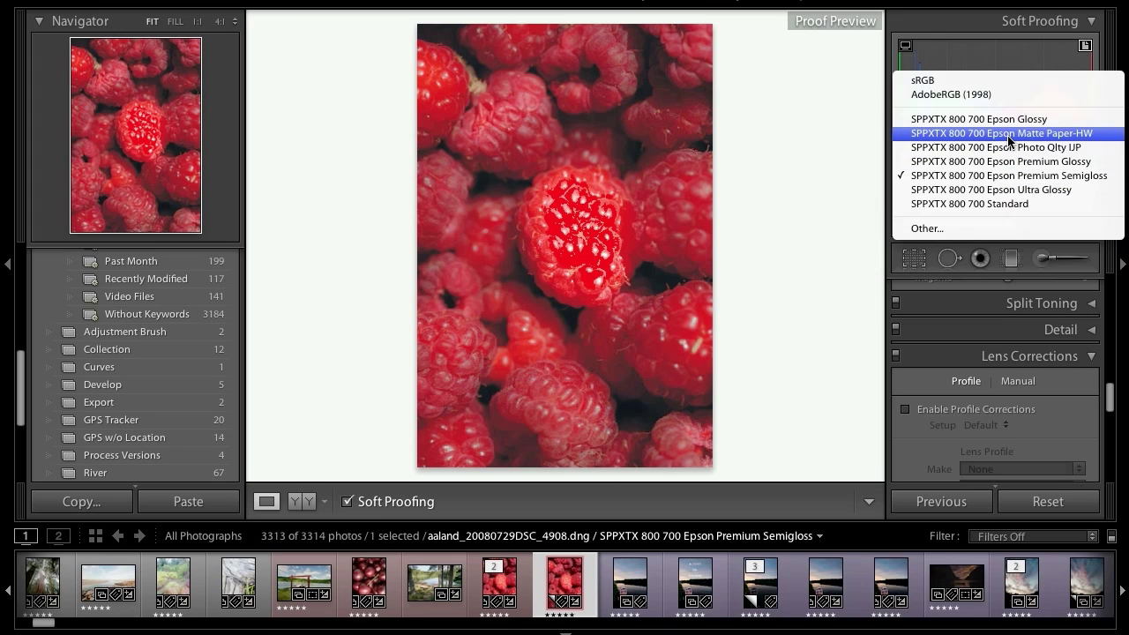
left_click(1010, 132)
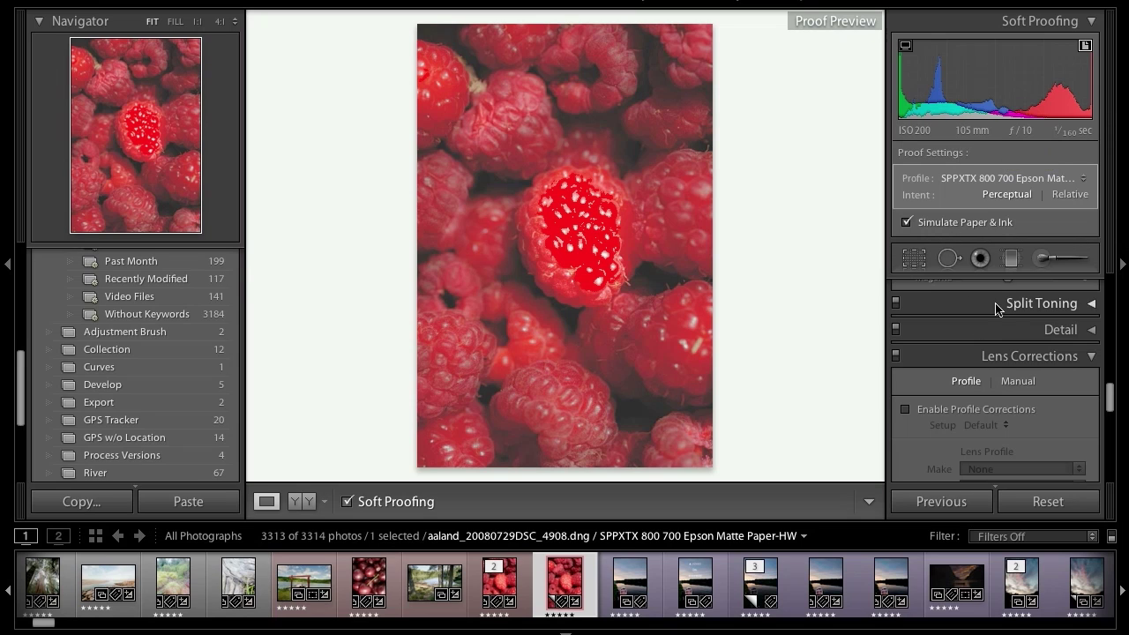
Preview the proof in turn with the Epson Premium Semigloss, Epson Ultra Glossy and SPPXTX 800 700 Standard profiles.
left_click(1009, 179)
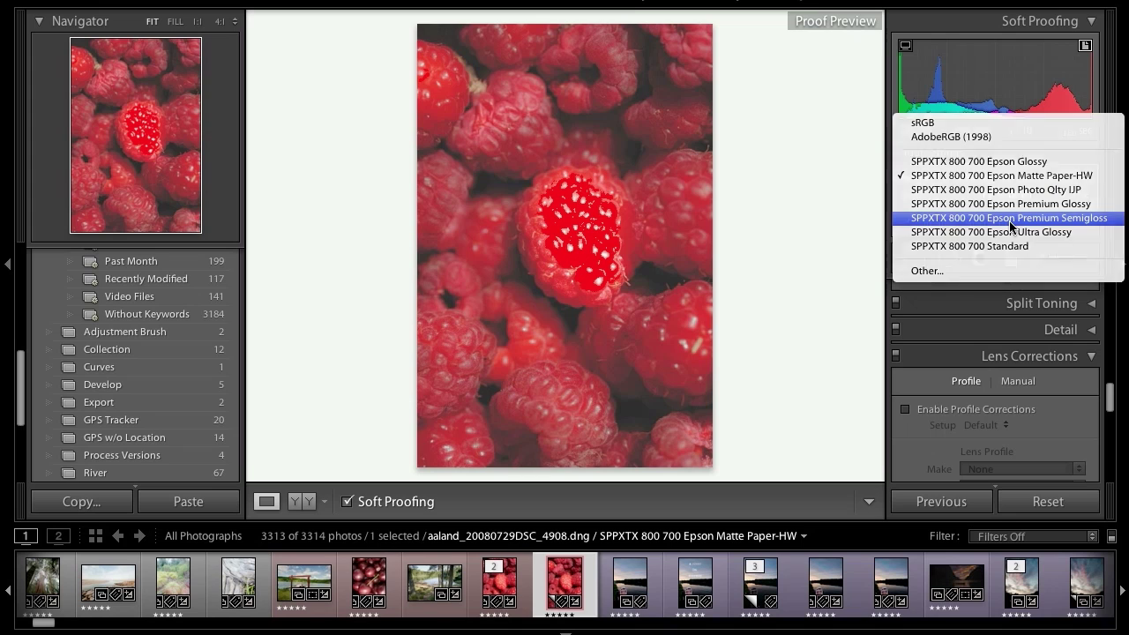
left_click(1010, 219)
left_click(1015, 181)
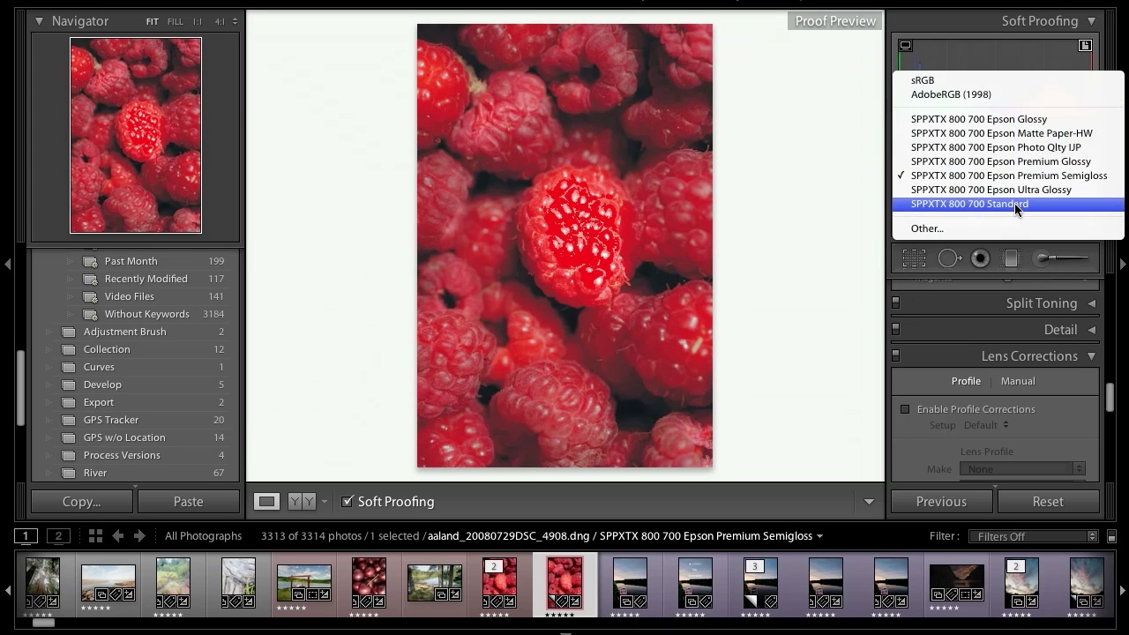
left_click(1014, 192)
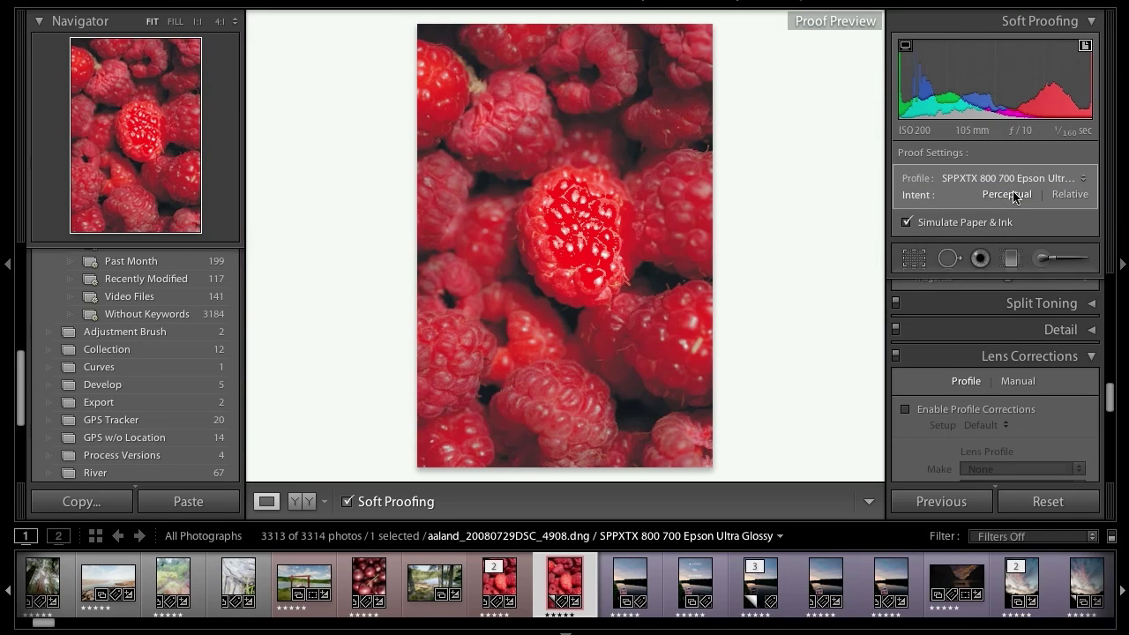
left_click(1023, 177)
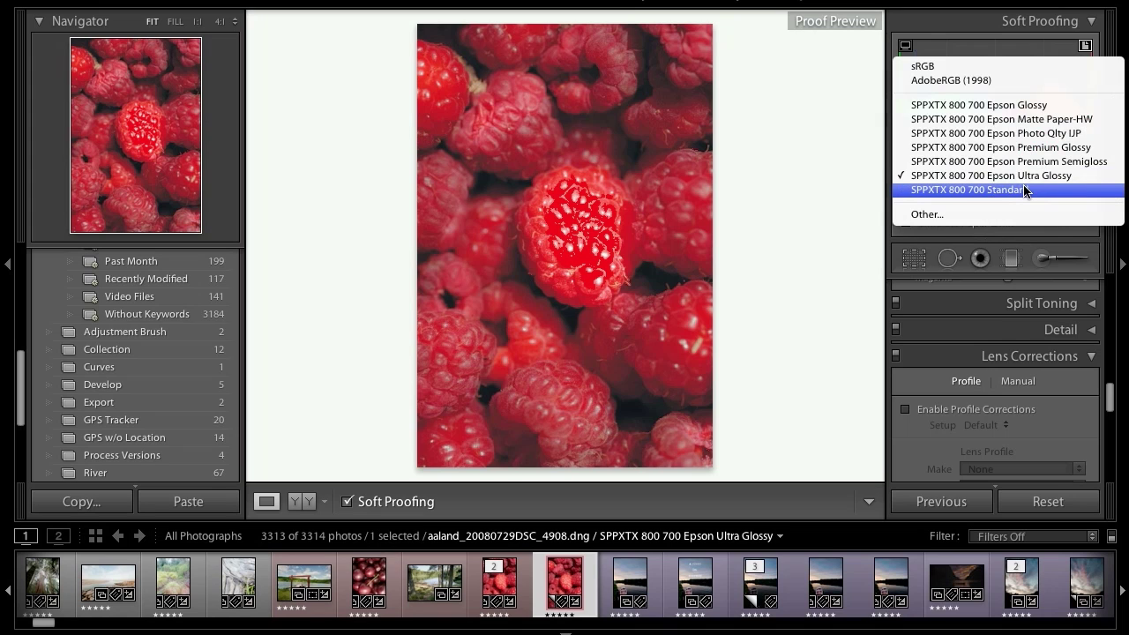
left_click(1024, 188)
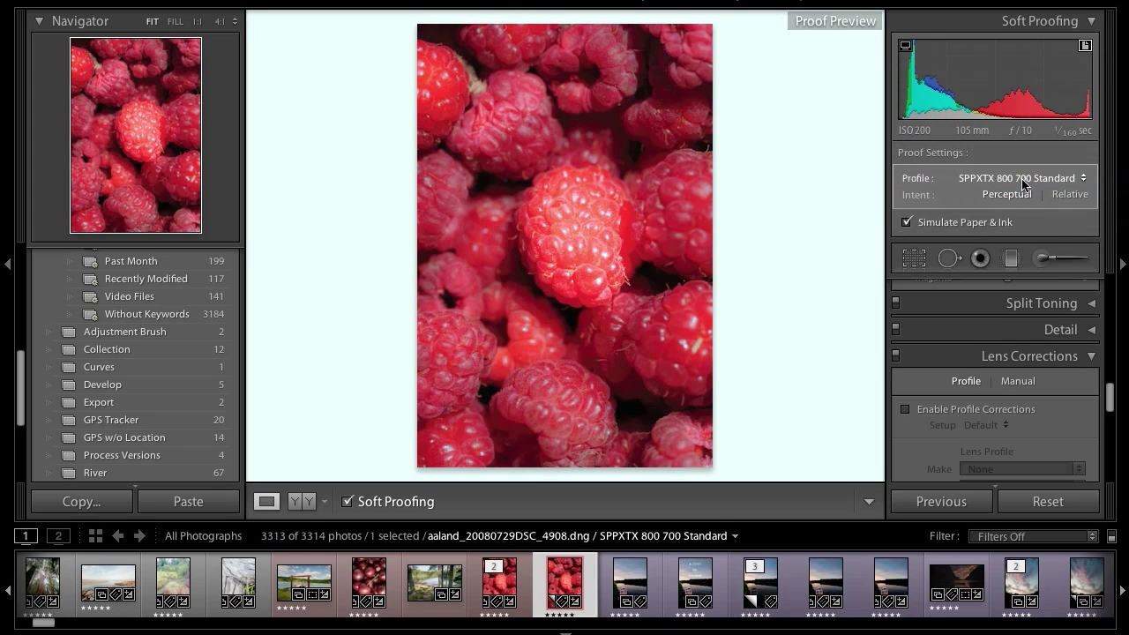
Set the proof profile to SPPXTX 800 700 Epson Glossy and toggle the destination gamut warning, leaving it on.
left_click(1023, 179)
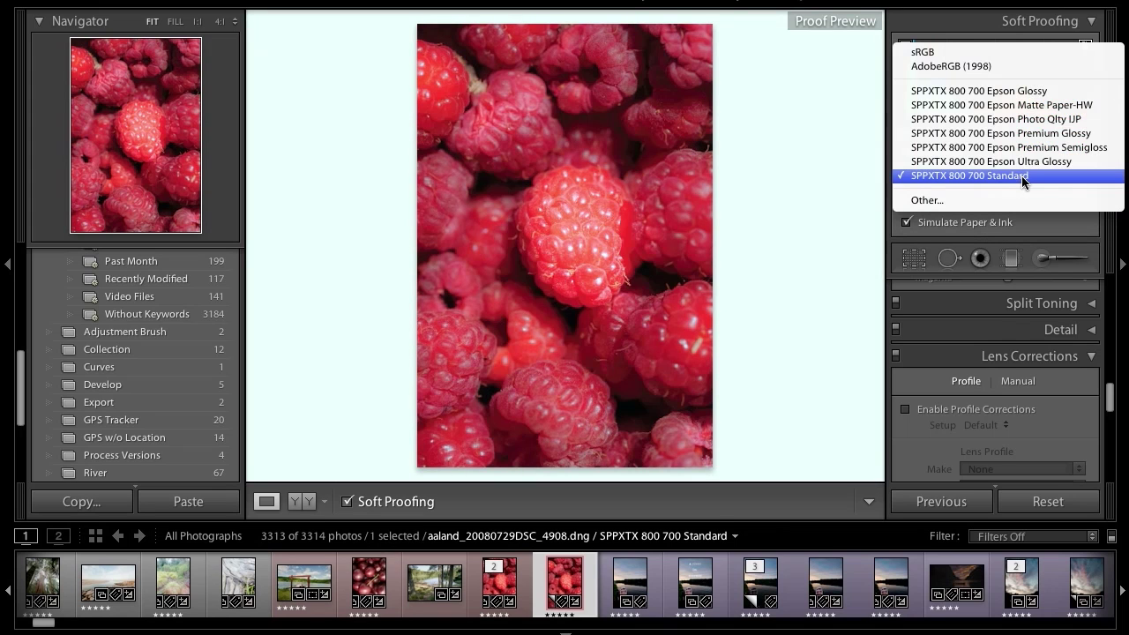
left_click(1020, 91)
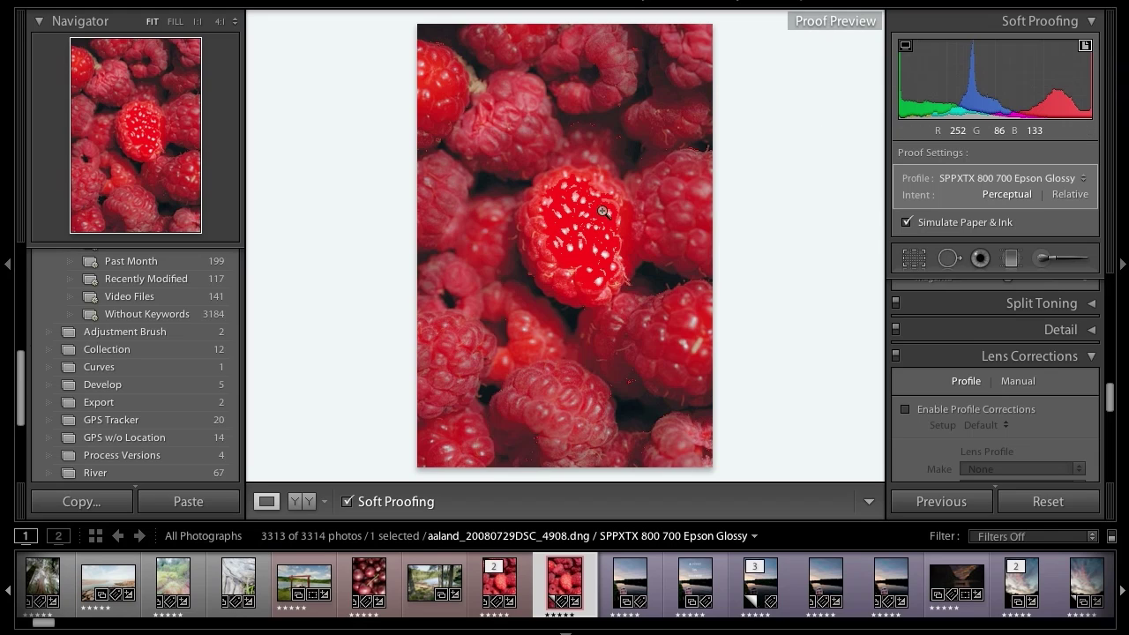
left_click(1084, 46)
left_click(1085, 46)
left_click(1085, 45)
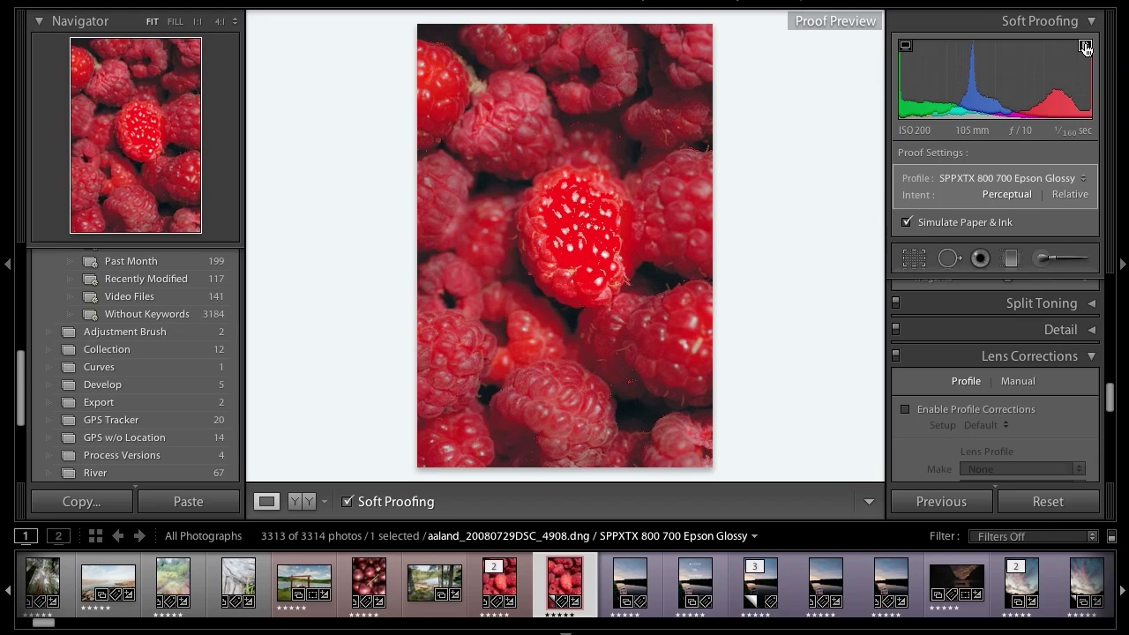
scroll(961, 301, "down", 1)
scroll(962, 302, "down", 3)
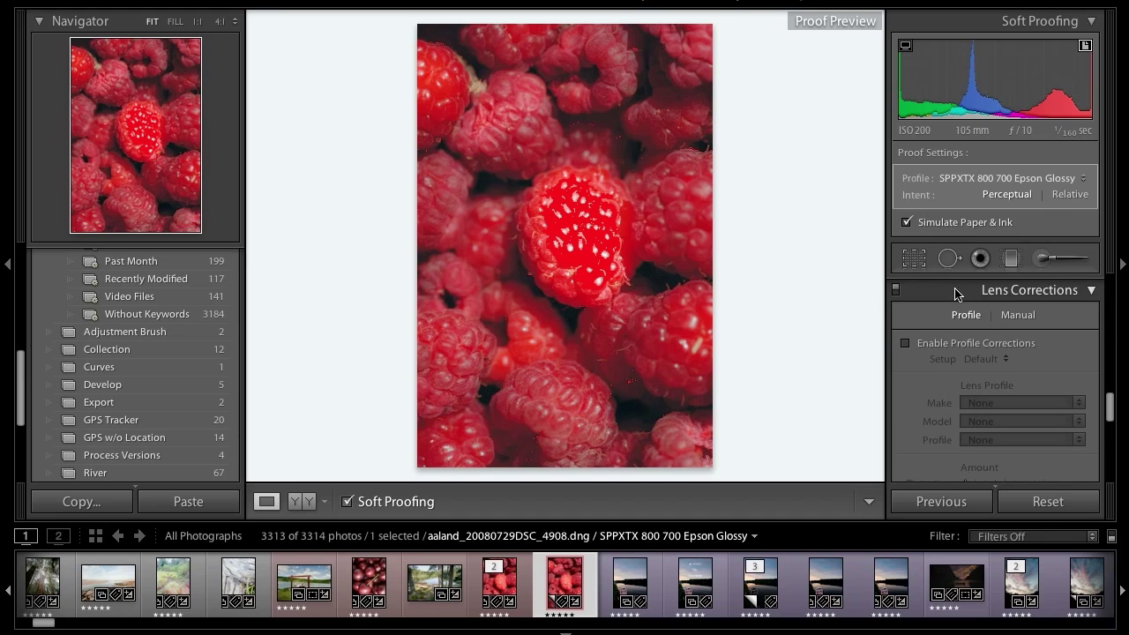
scroll(957, 294, "down", 5)
scroll(954, 300, "up", 10)
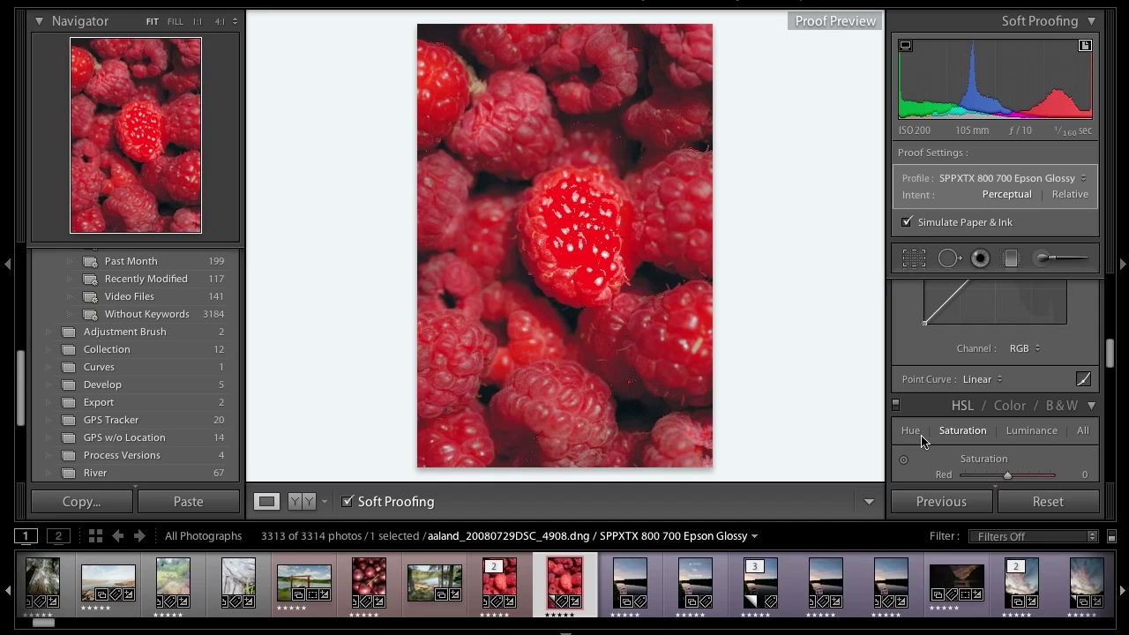
left_click(995, 181)
left_click(991, 180)
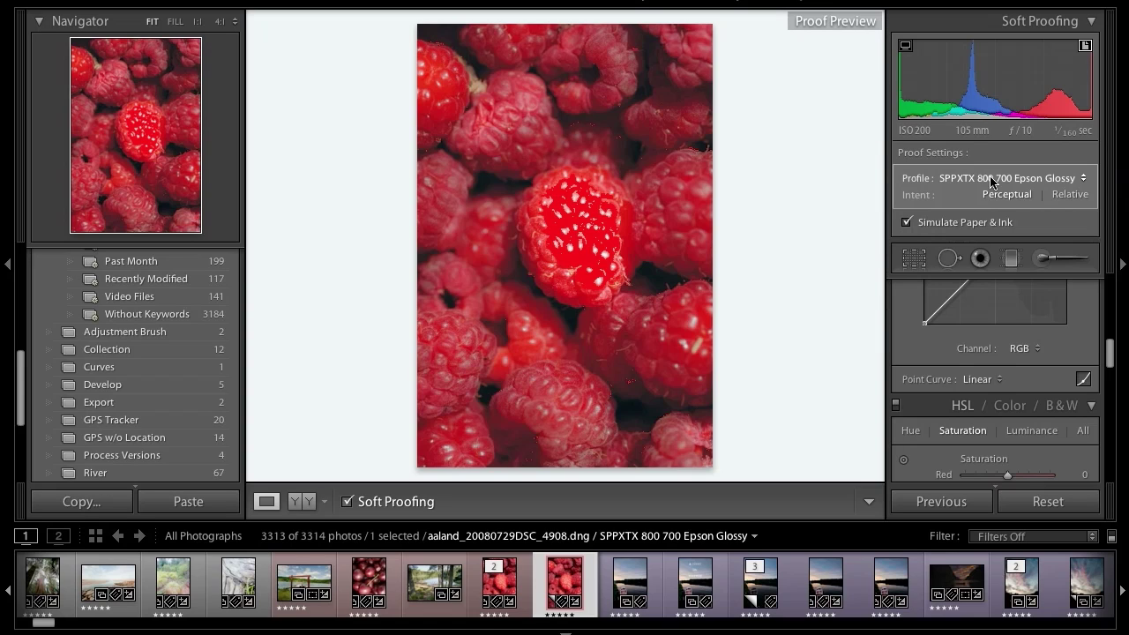